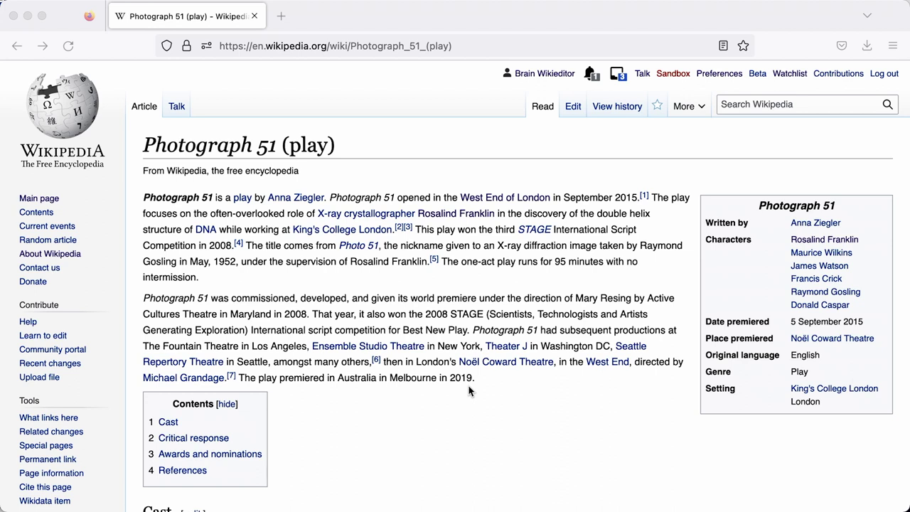
- In a new tab, search Google for 'Photograph 51 Melbourne' and open The Age's MTC review
{"action": "left_click", "coordinate": [282, 17]}
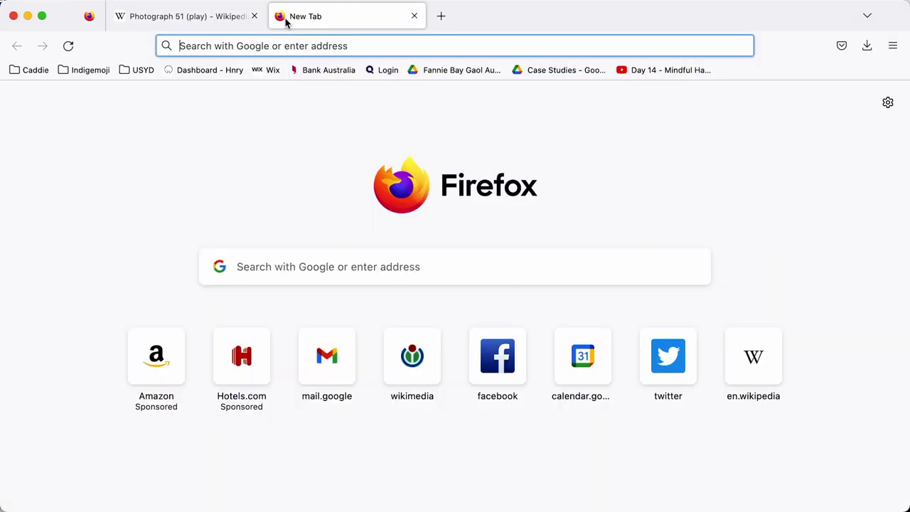
{"action": "left_click", "coordinate": [292, 49]}
{"action": "type", "text": "Pho"}
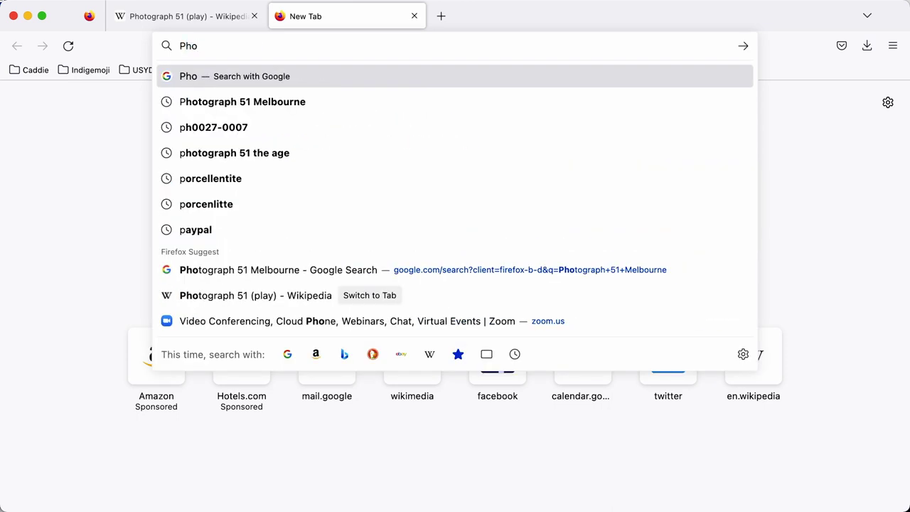
{"action": "type", "text": "tograph 51 Melbourne"}
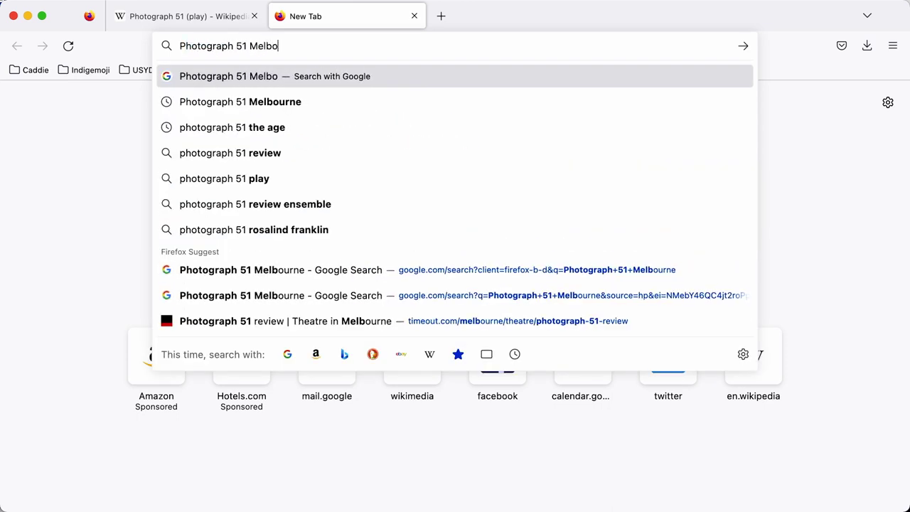
{"action": "key", "text": "Return"}
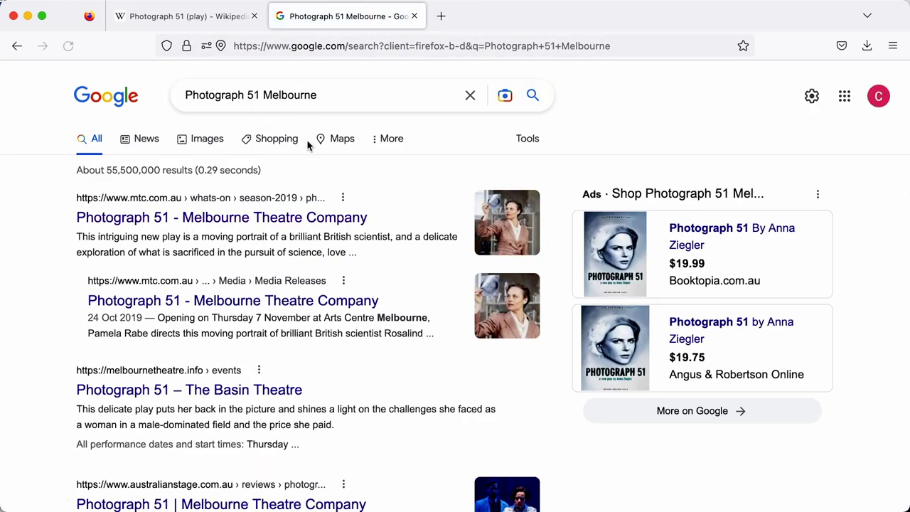
{"action": "scroll", "coordinate": [307, 144], "scroll_direction": "down", "scroll_amount": 3}
{"action": "scroll", "coordinate": [307, 144], "scroll_direction": "down", "scroll_amount": 5}
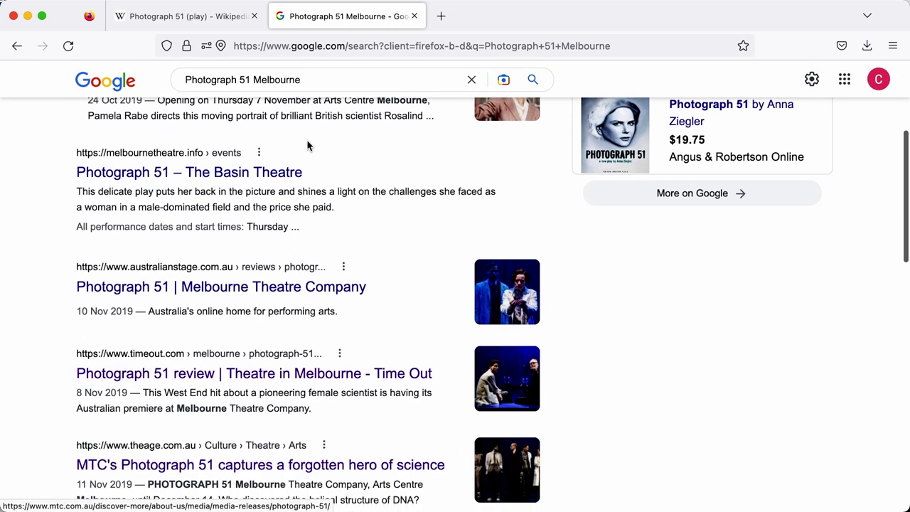
{"action": "scroll", "coordinate": [307, 144], "scroll_direction": "down", "scroll_amount": 2}
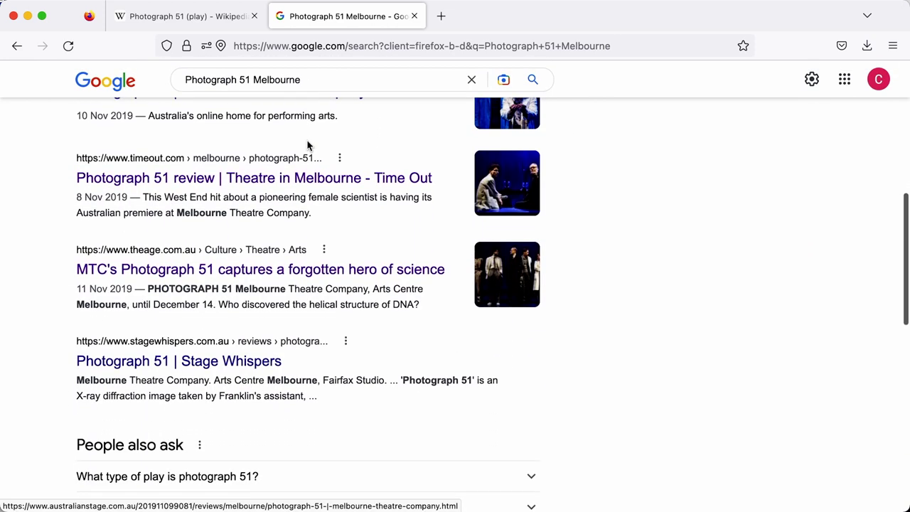
{"action": "left_click", "coordinate": [268, 250]}
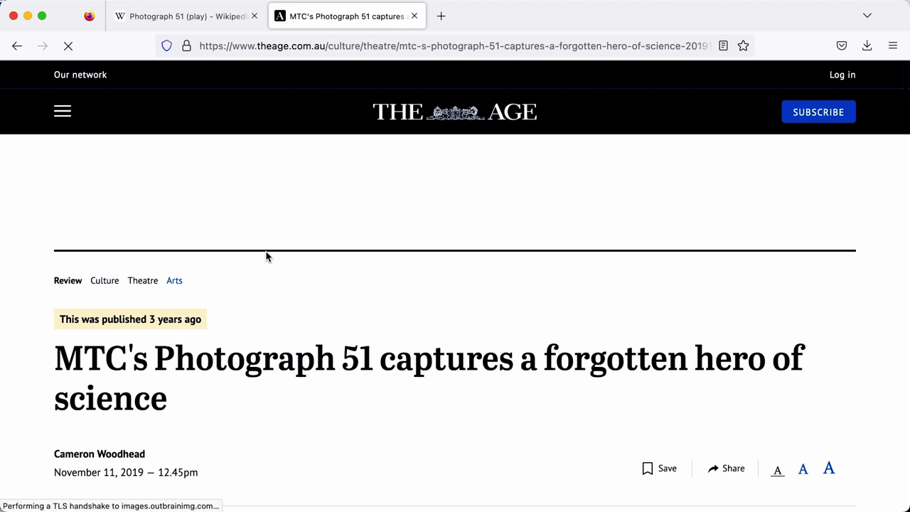
- Copy The Age review's URL from the address bar and switch back to the Wikipedia article tab
{"action": "scroll", "coordinate": [267, 256], "scroll_direction": "down", "scroll_amount": 3}
{"action": "scroll", "coordinate": [267, 255], "scroll_direction": "down", "scroll_amount": 10}
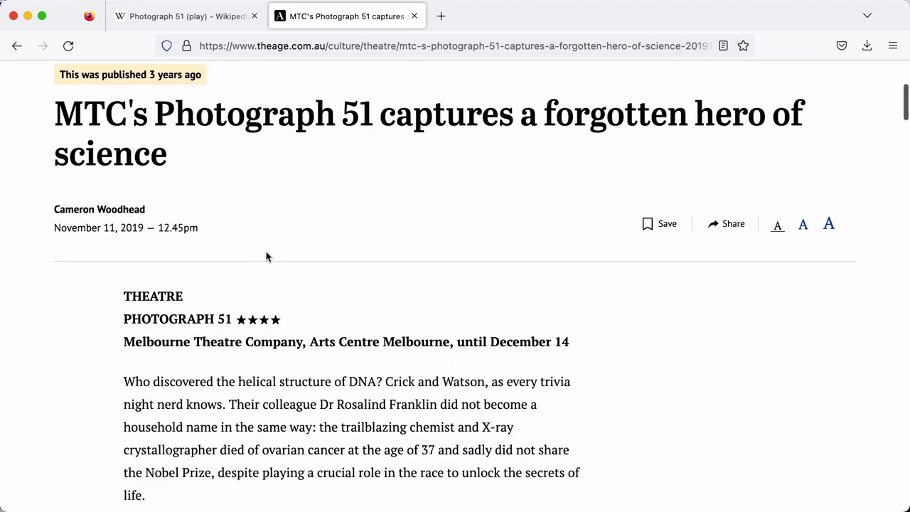
{"action": "scroll", "coordinate": [267, 256], "scroll_direction": "down", "scroll_amount": 6}
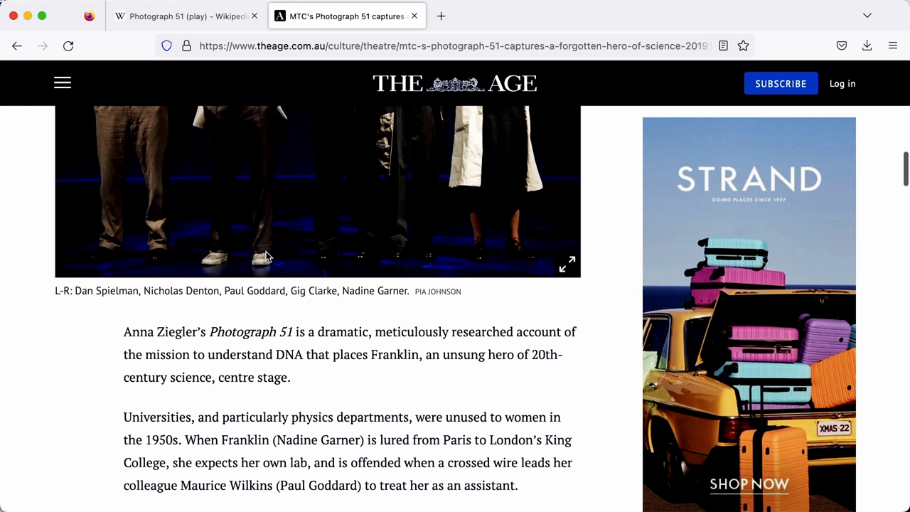
{"action": "scroll", "coordinate": [268, 256], "scroll_direction": "up", "scroll_amount": 11}
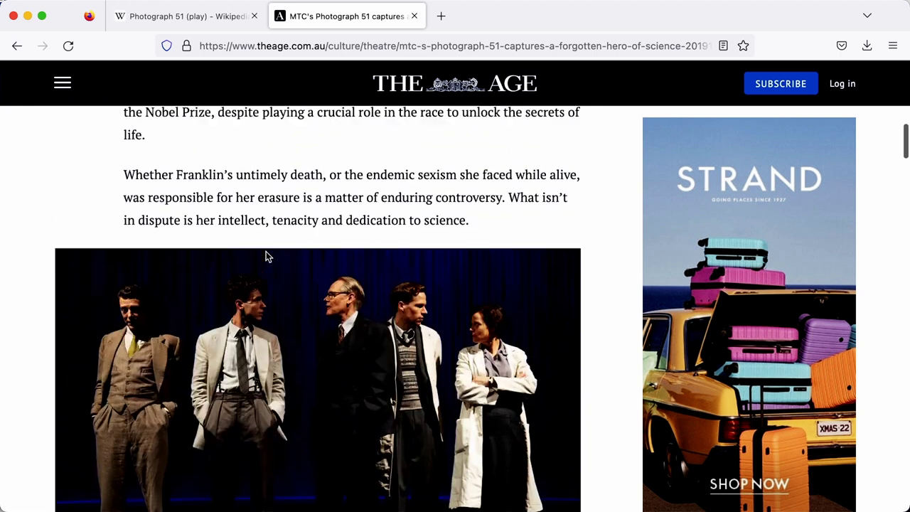
{"action": "scroll", "coordinate": [268, 255], "scroll_direction": "up", "scroll_amount": 1}
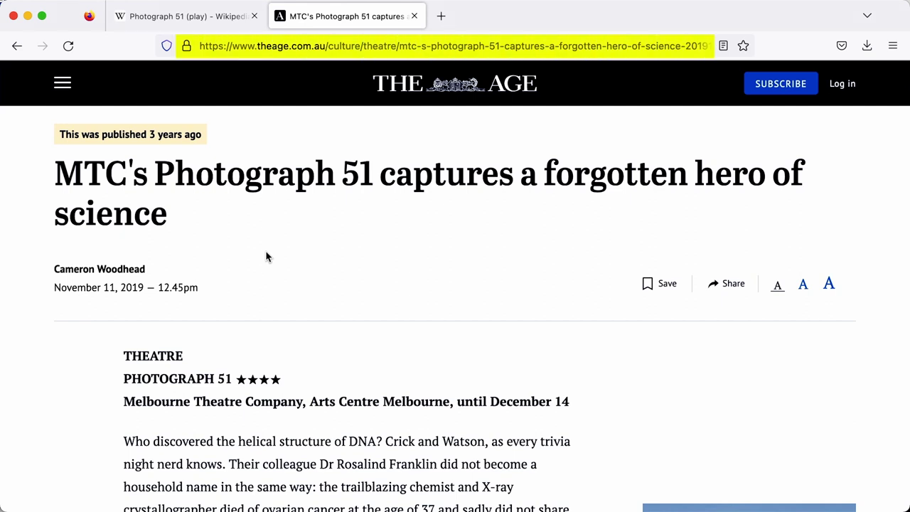
{"action": "left_click", "coordinate": [374, 48]}
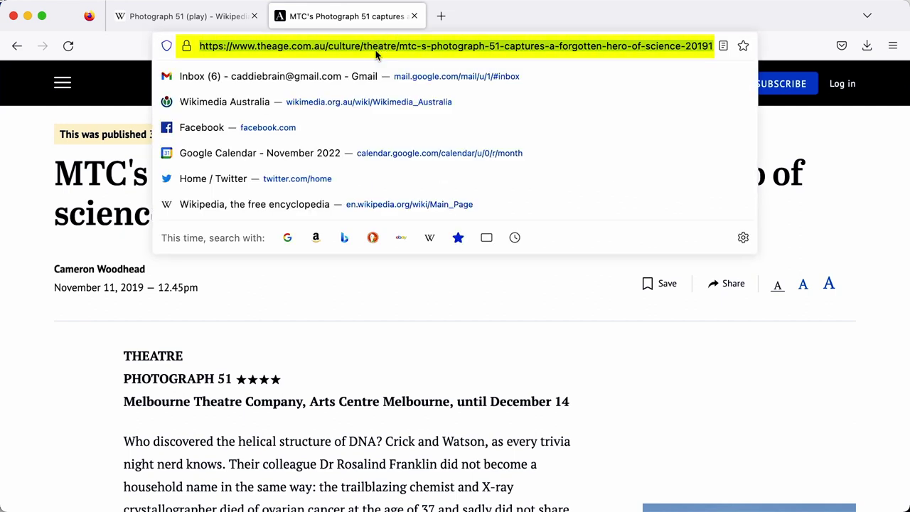
{"action": "right_click", "coordinate": [377, 50]}
{"action": "left_click", "coordinate": [398, 114]}
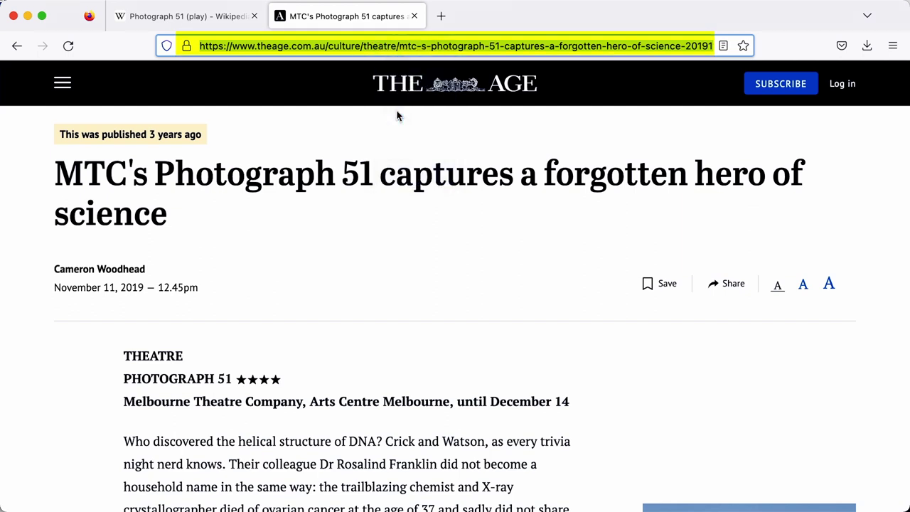
{"action": "left_click", "coordinate": [240, 18]}
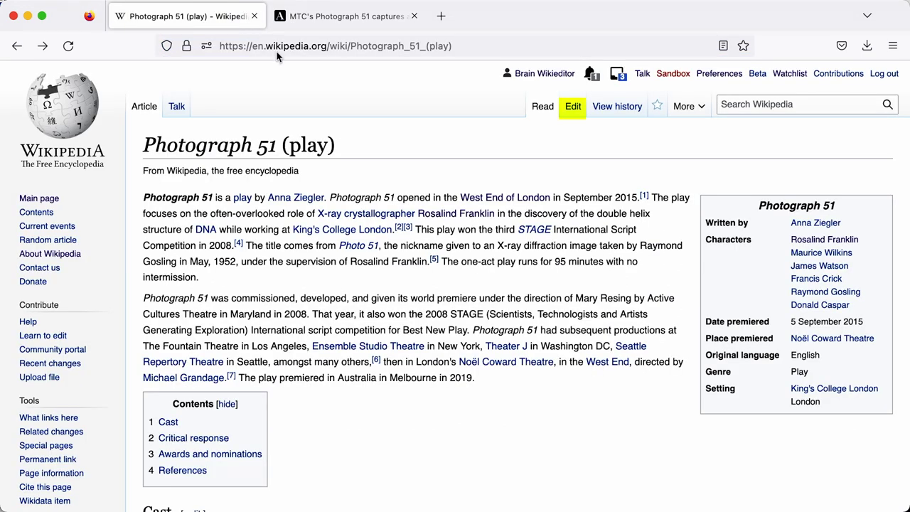
- Start editing Photograph 51 (play), keeping Visual editing as the editing mode
{"action": "left_click", "coordinate": [573, 109]}
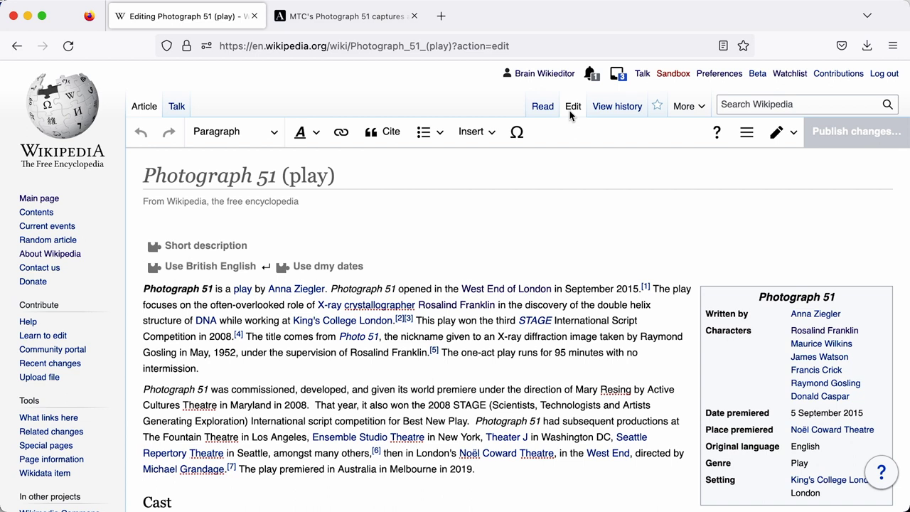
{"action": "left_click", "coordinate": [782, 135]}
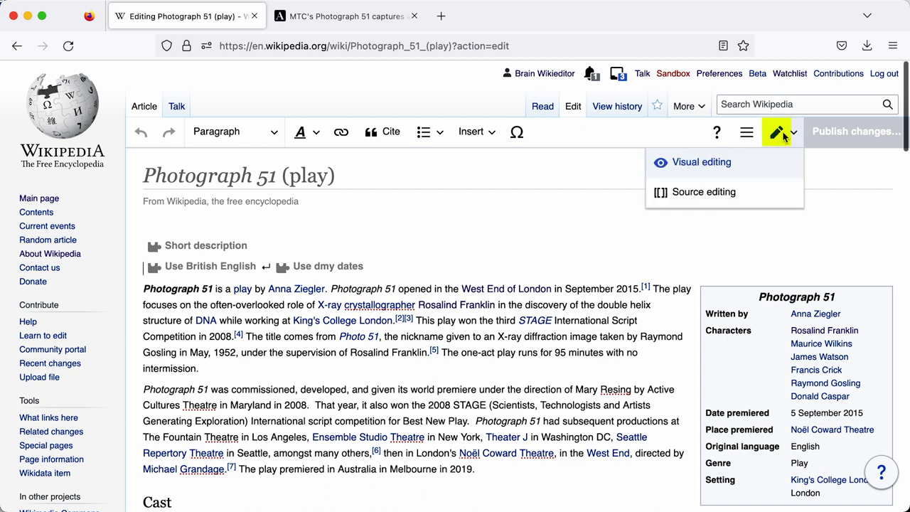
{"action": "left_click", "coordinate": [783, 165]}
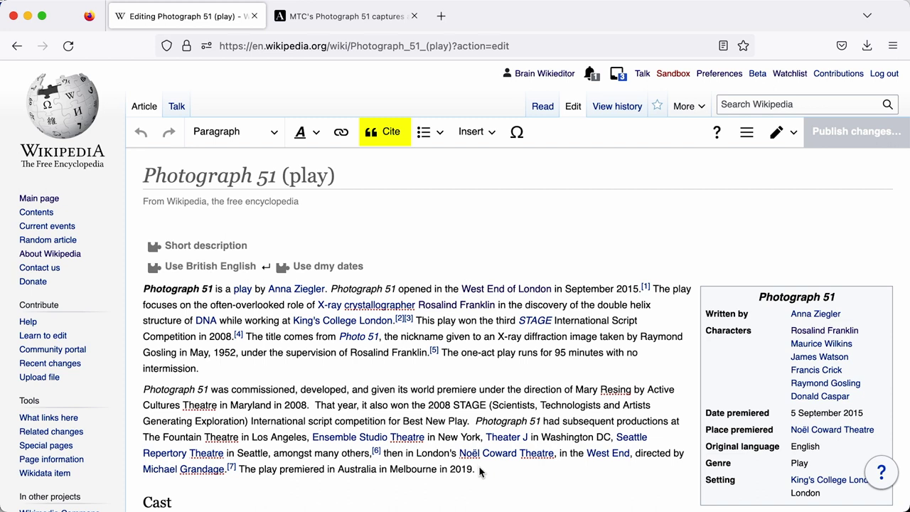
- Insert an automatic citation from the pasted Age review URL after the Melbourne 2019 sentence
{"action": "left_click", "coordinate": [378, 131]}
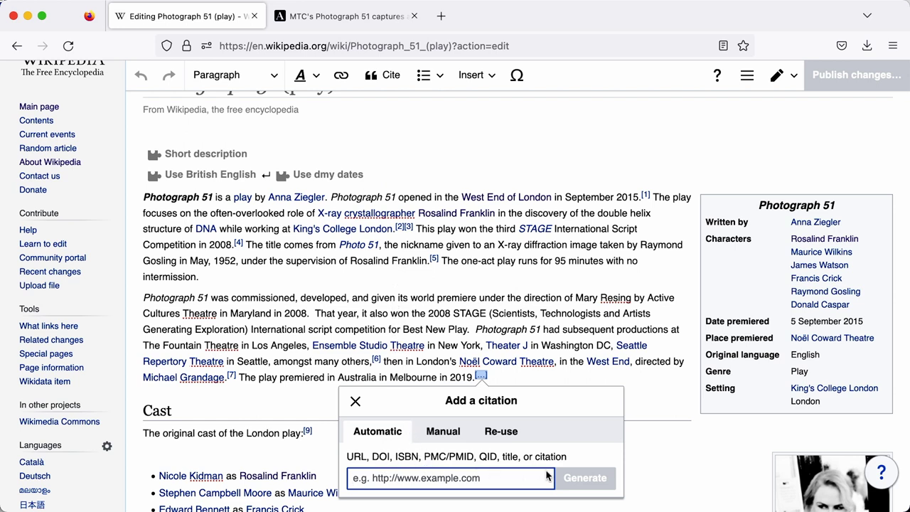
{"action": "right_click", "coordinate": [516, 482]}
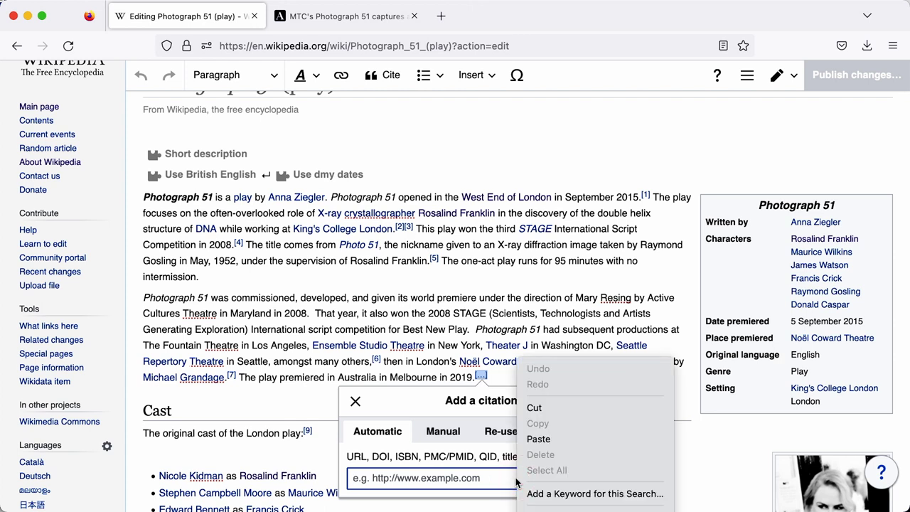
{"action": "left_click", "coordinate": [541, 439]}
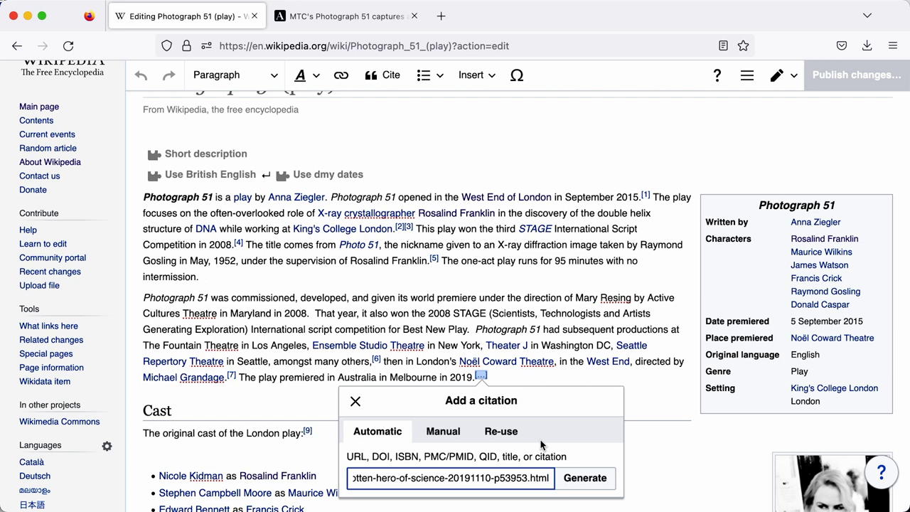
{"action": "left_click", "coordinate": [571, 486]}
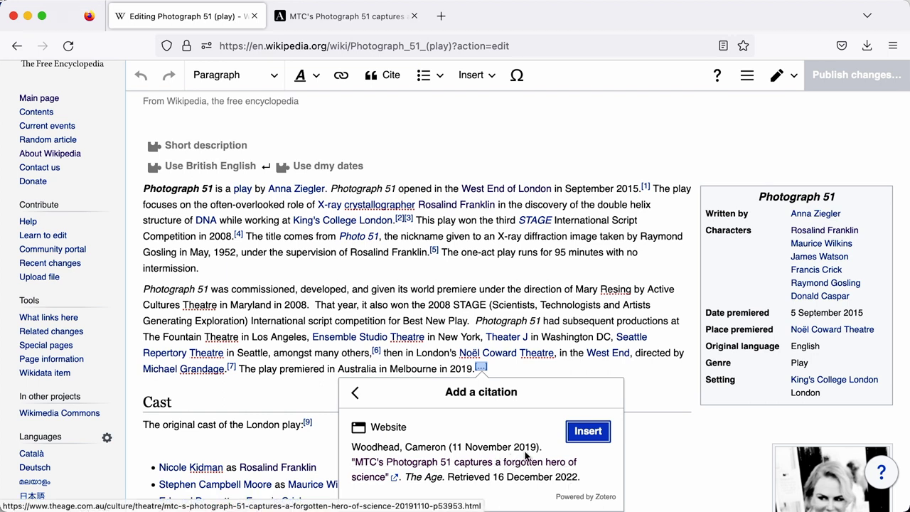
{"action": "left_click", "coordinate": [588, 431]}
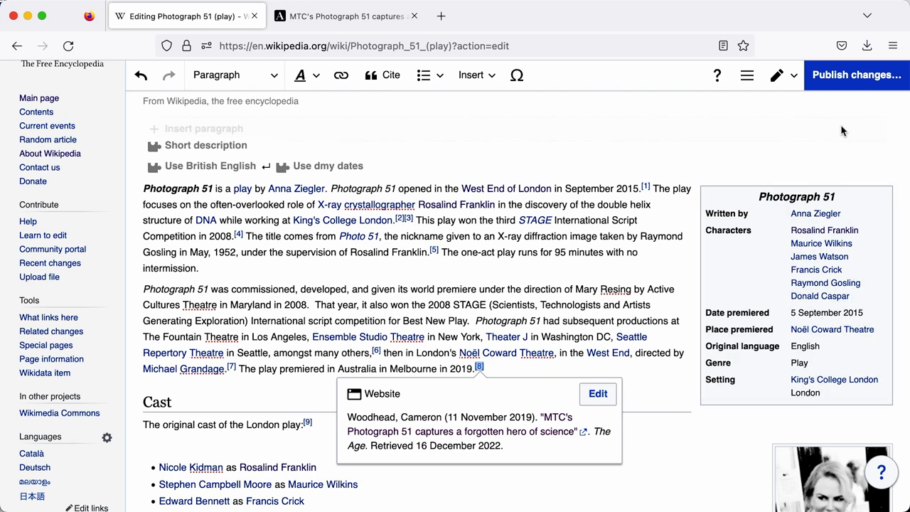
- Publish the edit with summary 'add ref' and check footnote [8] in References
{"action": "left_click", "coordinate": [881, 83]}
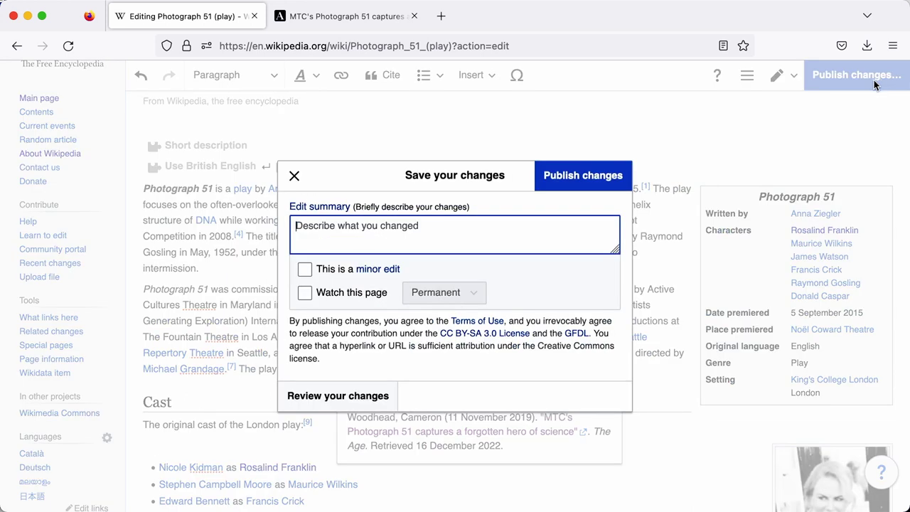
{"action": "type", "text": "add ref"}
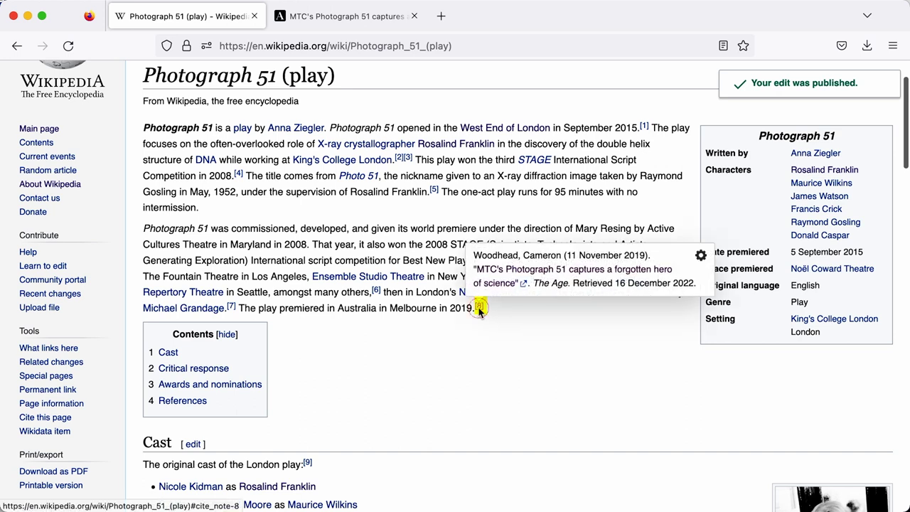
{"action": "left_click", "coordinate": [479, 307]}
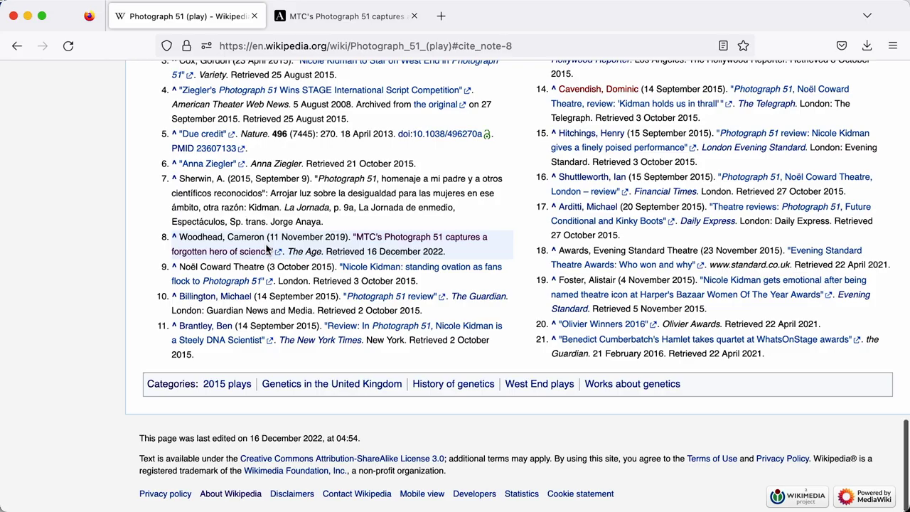
{"action": "scroll", "coordinate": [268, 247], "scroll_direction": "up", "scroll_amount": 20}
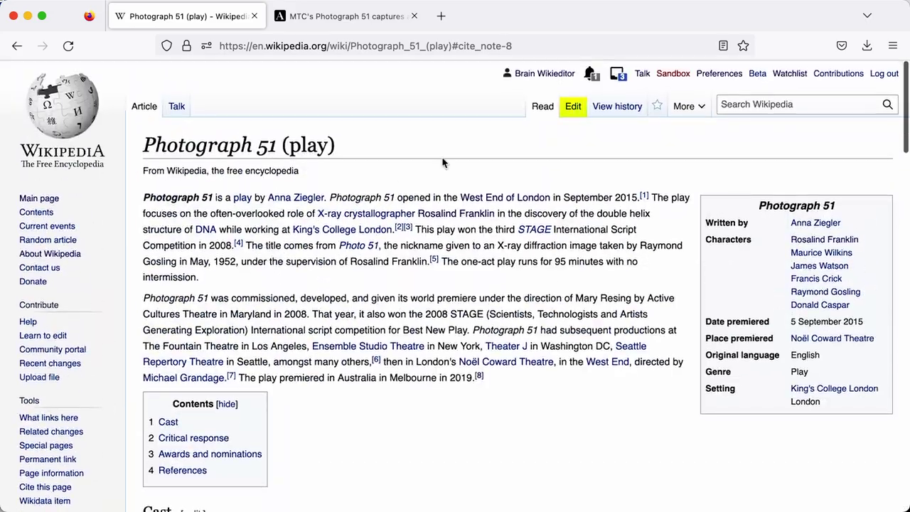
- Re-enter edit mode and begin a new citation right after '2019.[8]'
{"action": "left_click", "coordinate": [572, 106]}
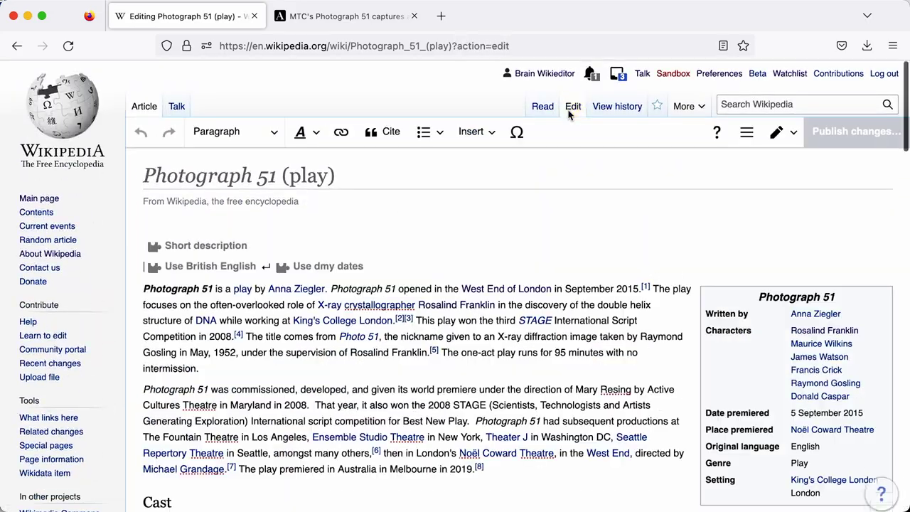
{"action": "left_click", "coordinate": [499, 469]}
{"action": "left_click", "coordinate": [373, 131]}
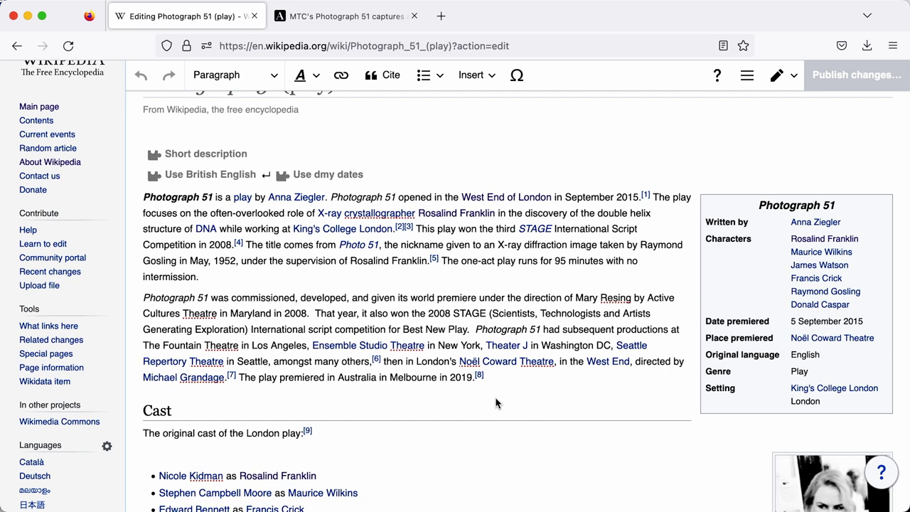
{"action": "left_click", "coordinate": [383, 75]}
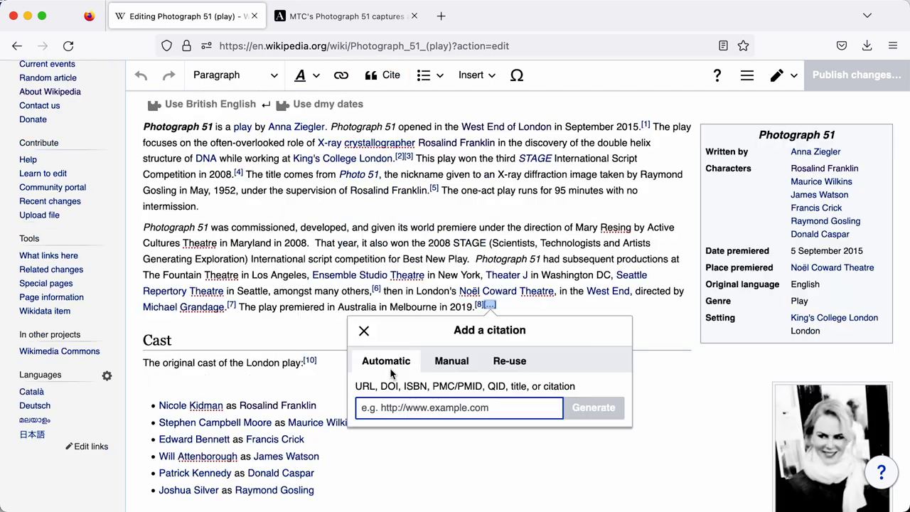
{"action": "left_click", "coordinate": [453, 369]}
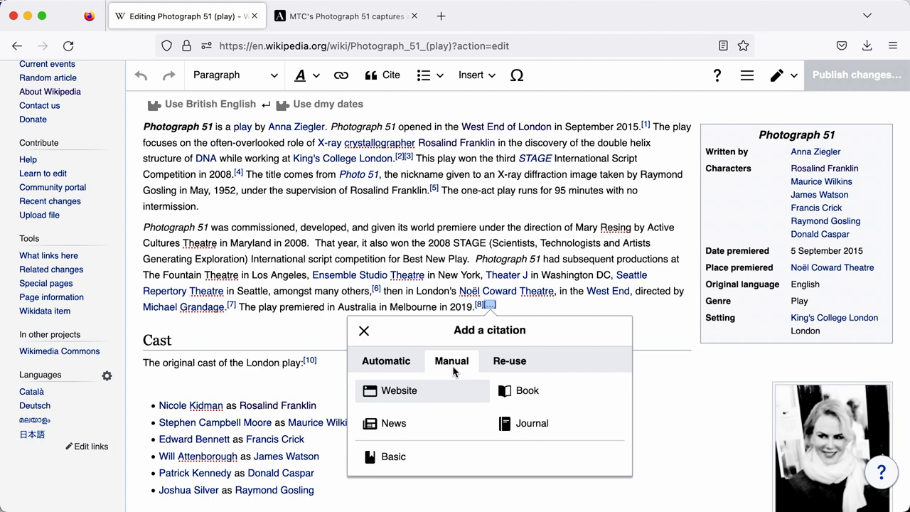
{"action": "left_click", "coordinate": [420, 396]}
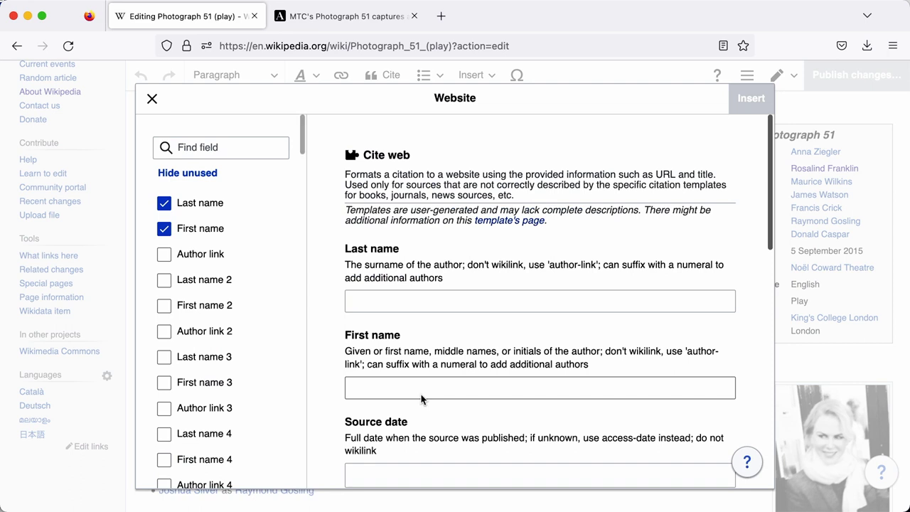
{"action": "scroll", "coordinate": [421, 394], "scroll_direction": "down", "scroll_amount": 2}
{"action": "scroll", "coordinate": [421, 394], "scroll_direction": "down", "scroll_amount": 5}
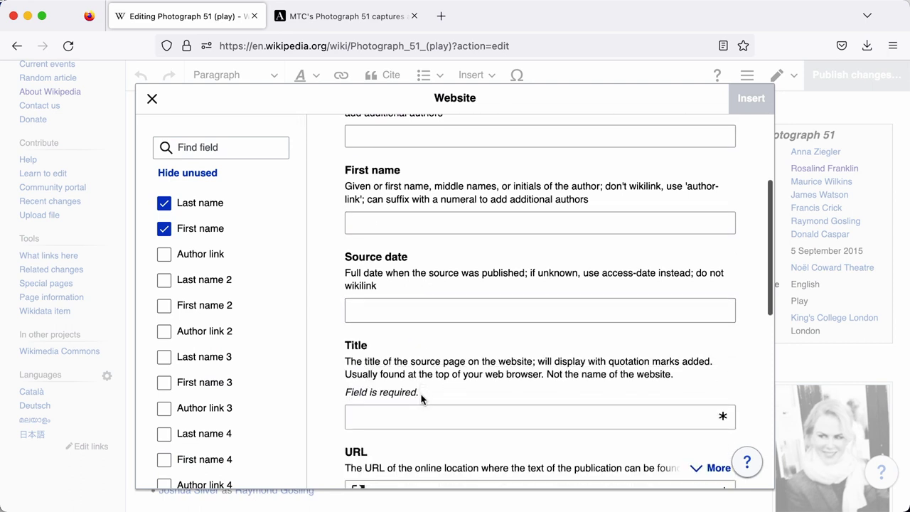
{"action": "scroll", "coordinate": [421, 395], "scroll_direction": "down", "scroll_amount": 5}
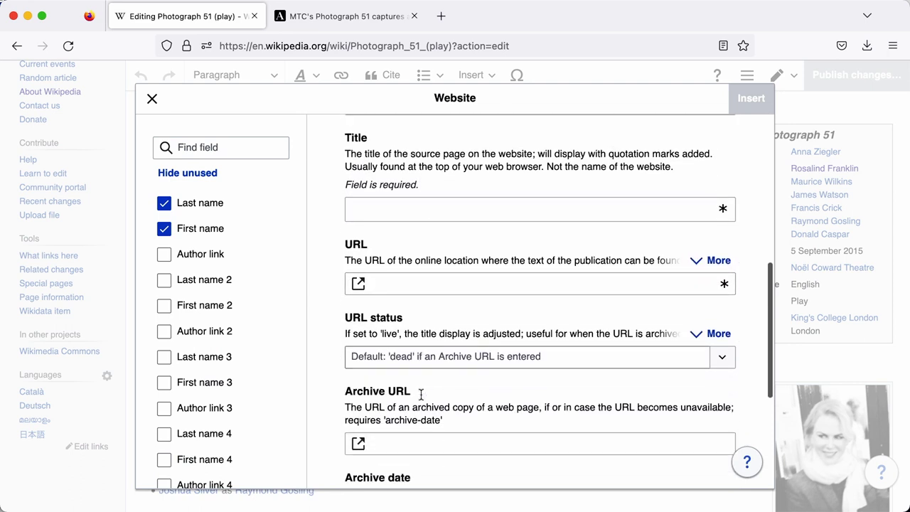
{"action": "scroll", "coordinate": [421, 398], "scroll_direction": "down", "scroll_amount": 4}
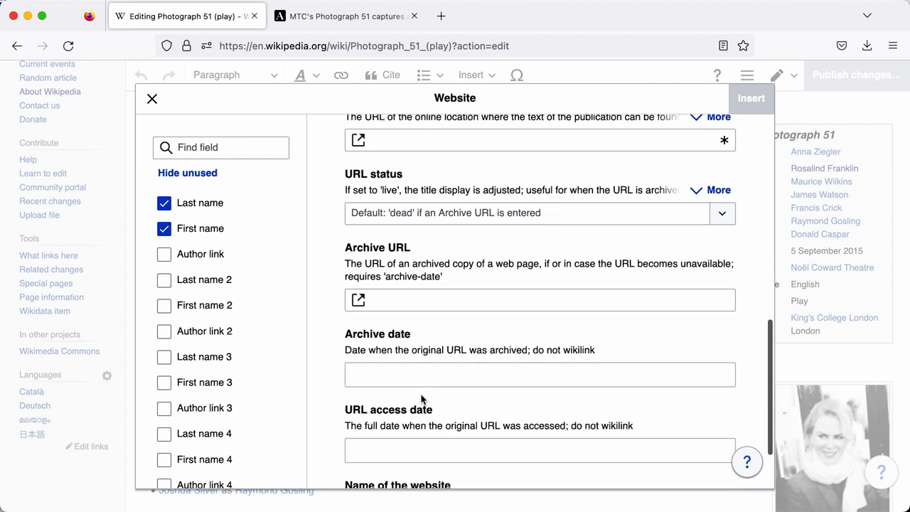
{"action": "scroll", "coordinate": [421, 400], "scroll_direction": "down", "scroll_amount": 1}
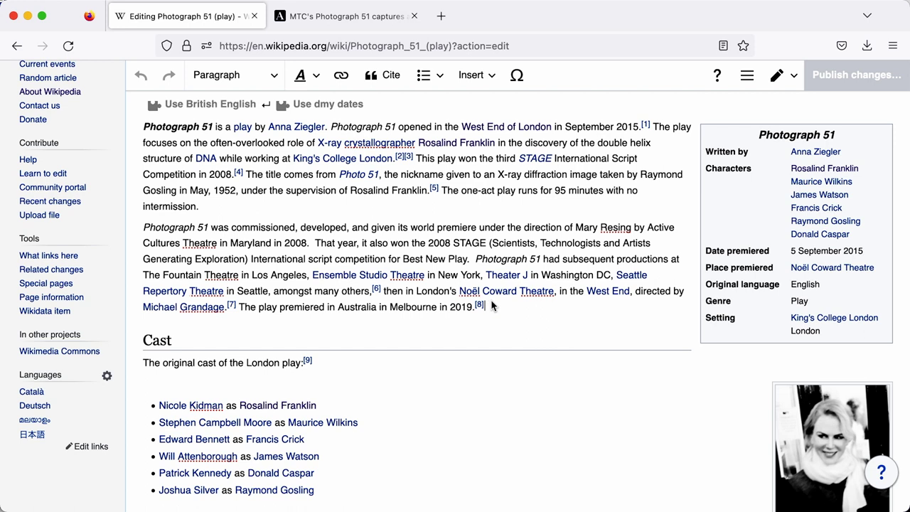
- Re-use the existing reference [8] (Woodhead, The Age) as a second citation after the sentence
{"action": "left_click", "coordinate": [391, 76]}
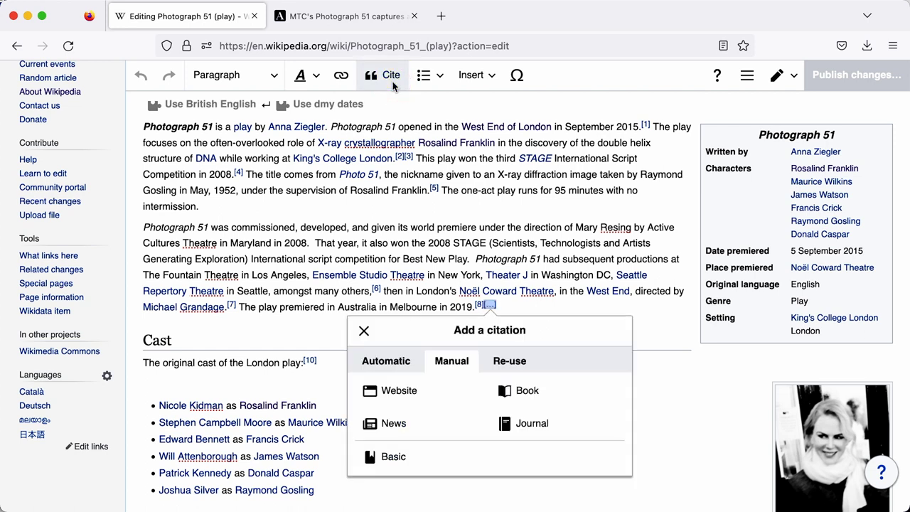
{"action": "left_click", "coordinate": [534, 366]}
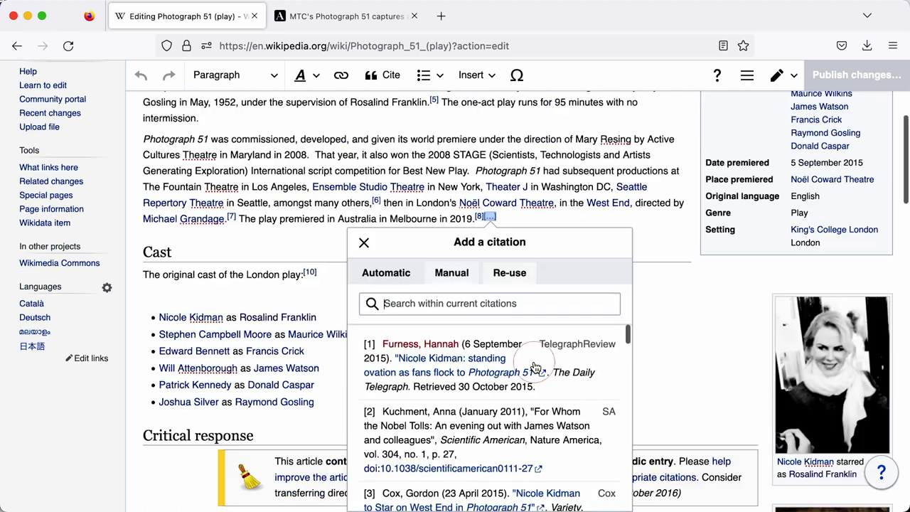
{"action": "scroll", "coordinate": [535, 366], "scroll_direction": "down", "scroll_amount": 2}
{"action": "scroll", "coordinate": [534, 366], "scroll_direction": "down", "scroll_amount": 5}
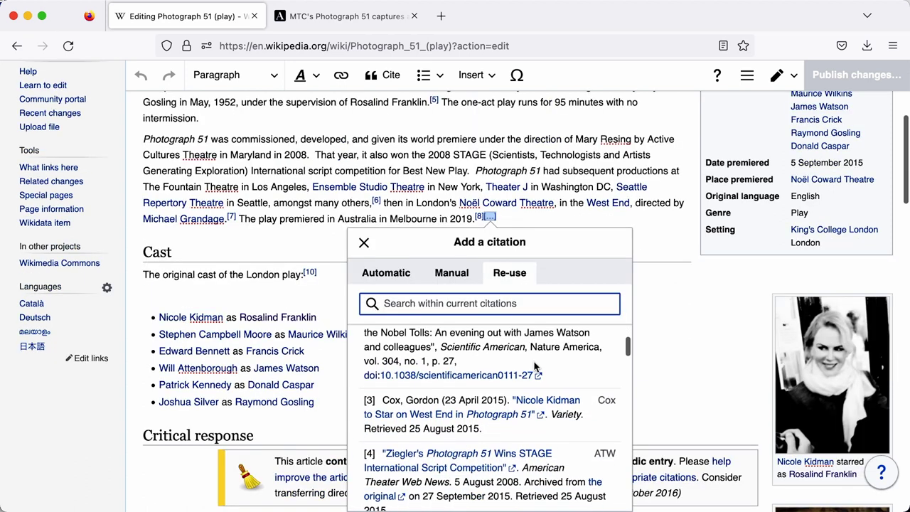
{"action": "scroll", "coordinate": [534, 366], "scroll_direction": "down", "scroll_amount": 3}
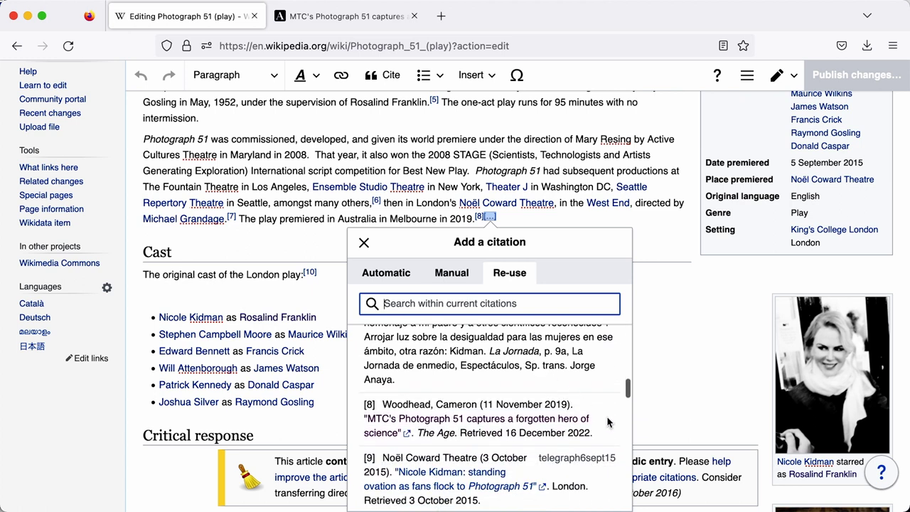
{"action": "left_click", "coordinate": [606, 420]}
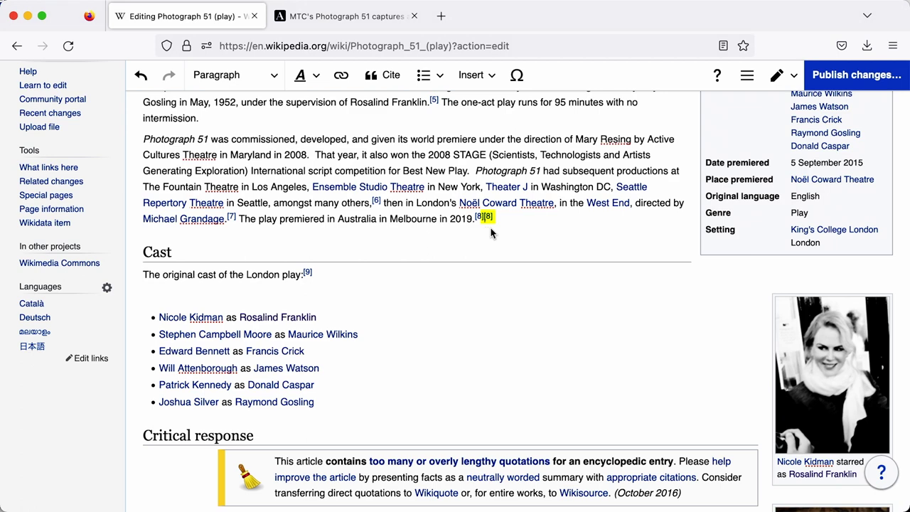
- Check that note 8 shows a/b back-links, then enter 'add ref' as the edit summary
{"action": "scroll", "coordinate": [490, 232], "scroll_direction": "down", "scroll_amount": 20}
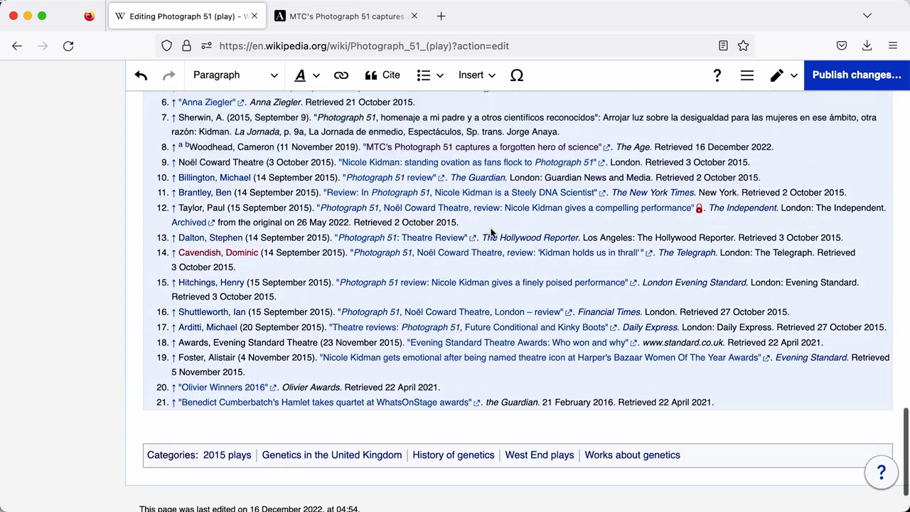
{"action": "scroll", "coordinate": [490, 231], "scroll_direction": "up", "scroll_amount": 2}
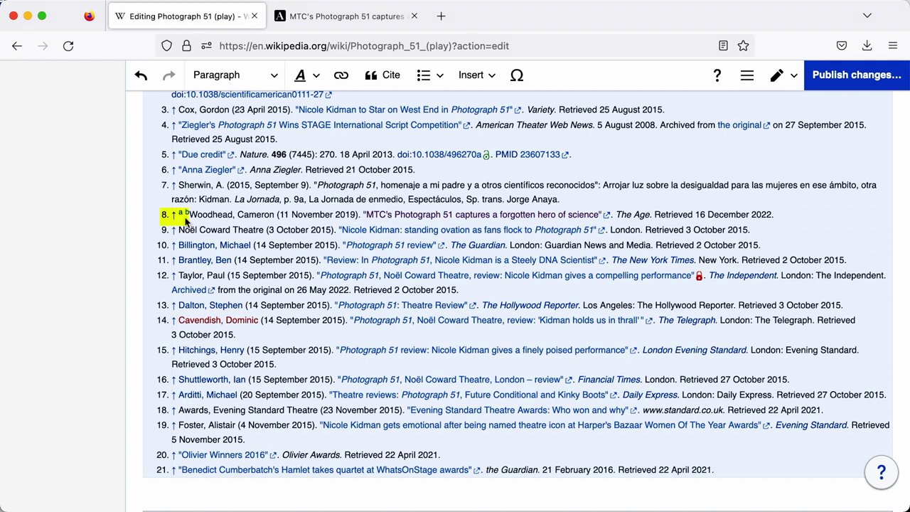
{"action": "left_click", "coordinate": [822, 76]}
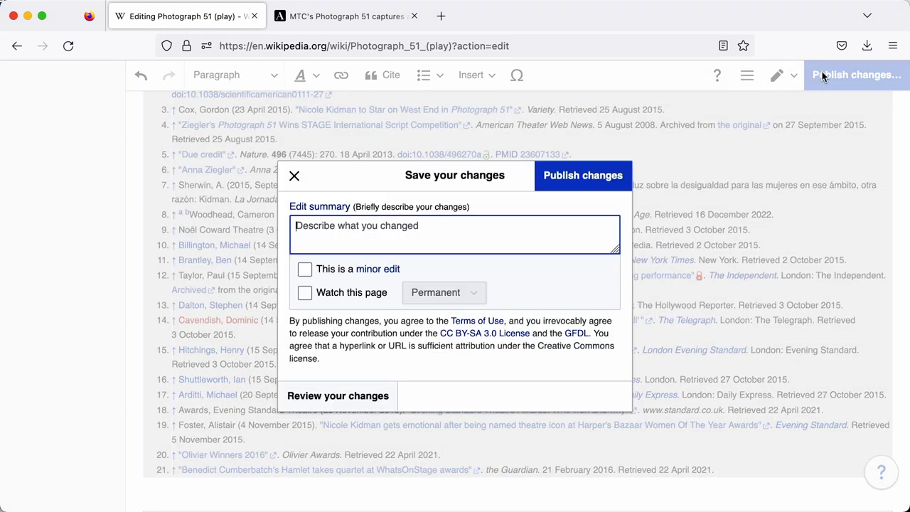
{"action": "type", "text": "add ref"}
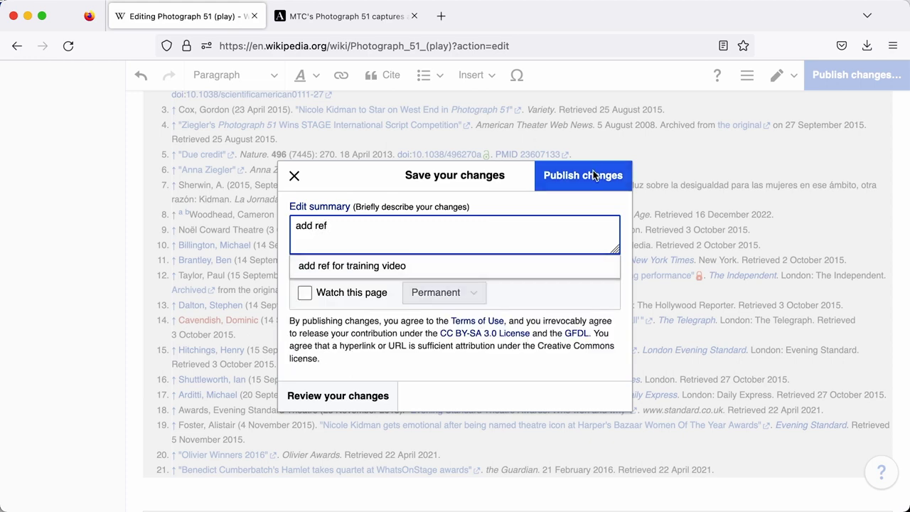